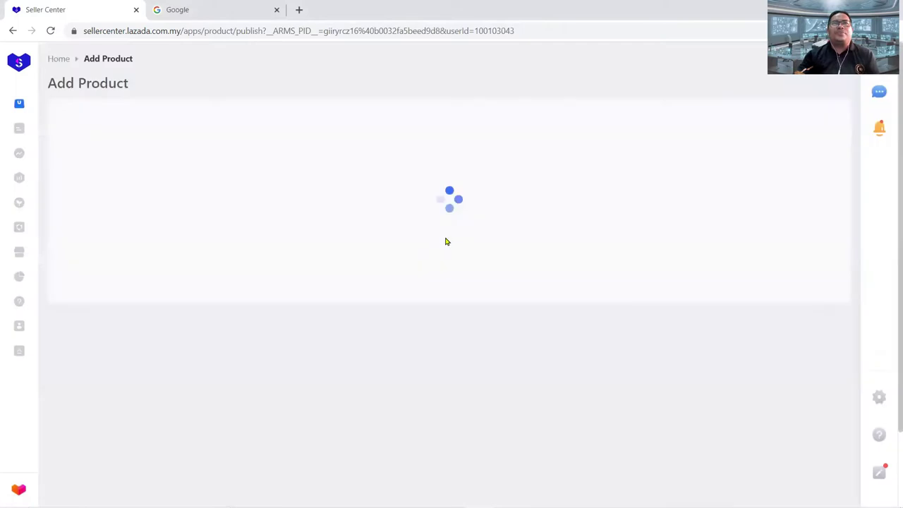
Upload Capture2 and Capture3 as the product images and enter asasasas as the product name
click(354, 240)
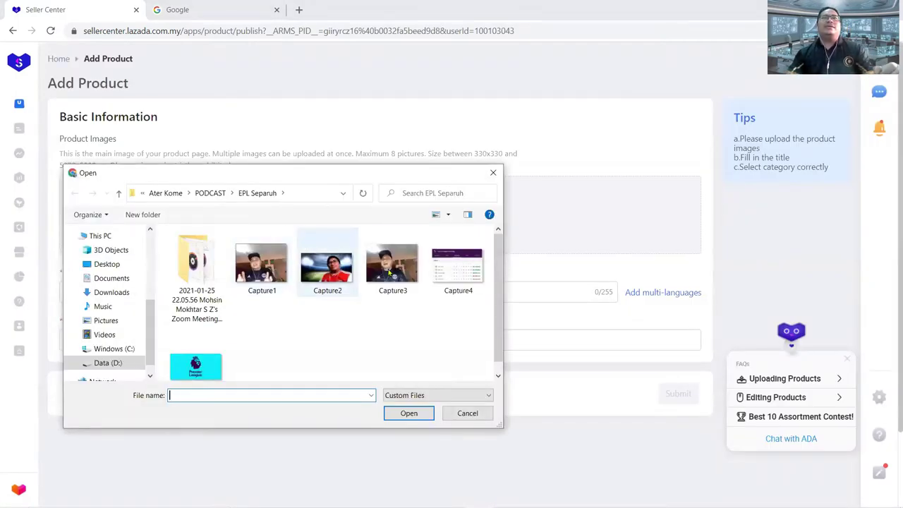
click(326, 265)
ctrl+click(381, 274)
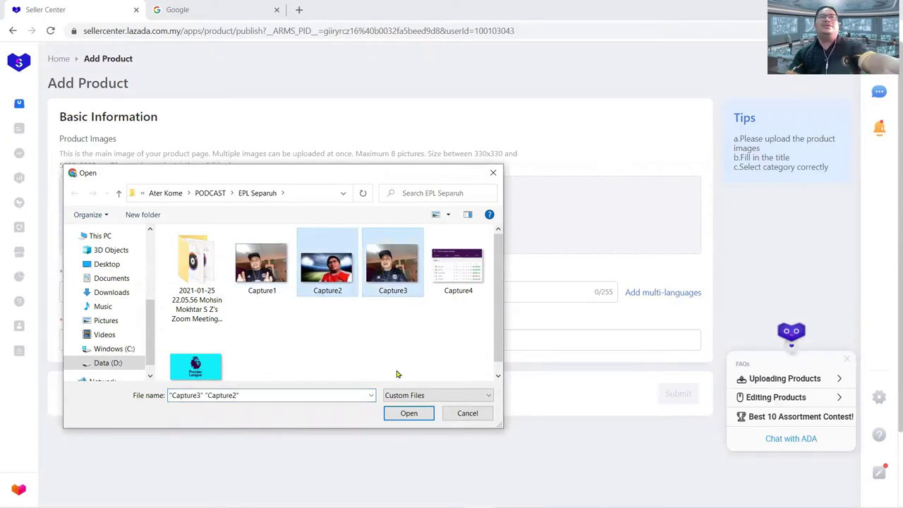
click(403, 414)
click(158, 297)
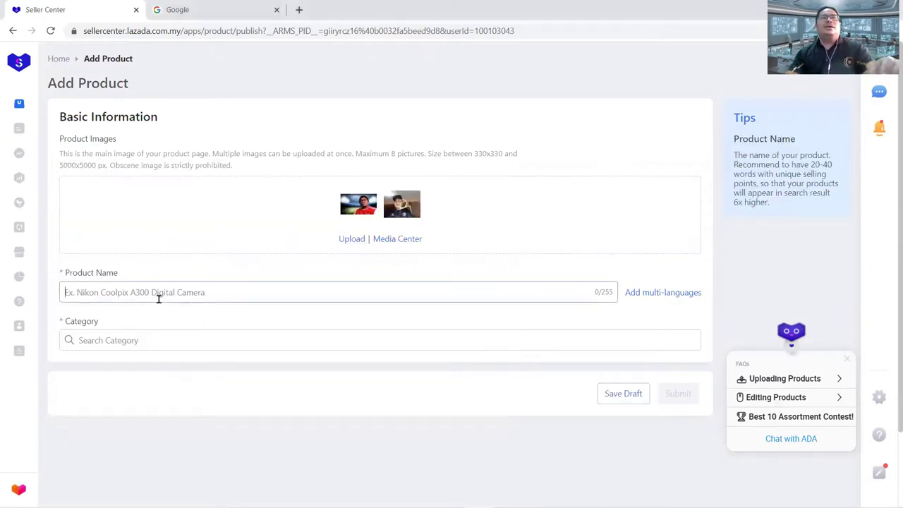
text(asasasas)
Set the product category to Groceries > Frozen > Ice Cream > Ice Cream
click(176, 346)
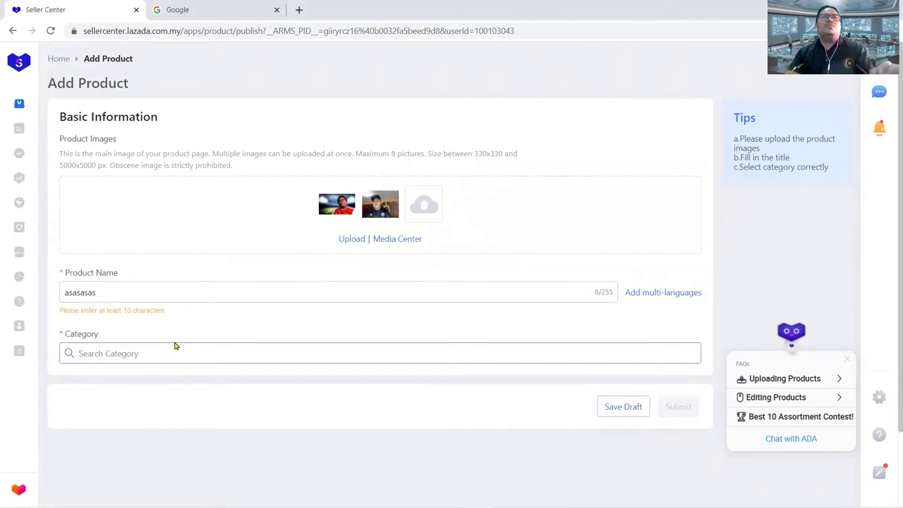
click(168, 353)
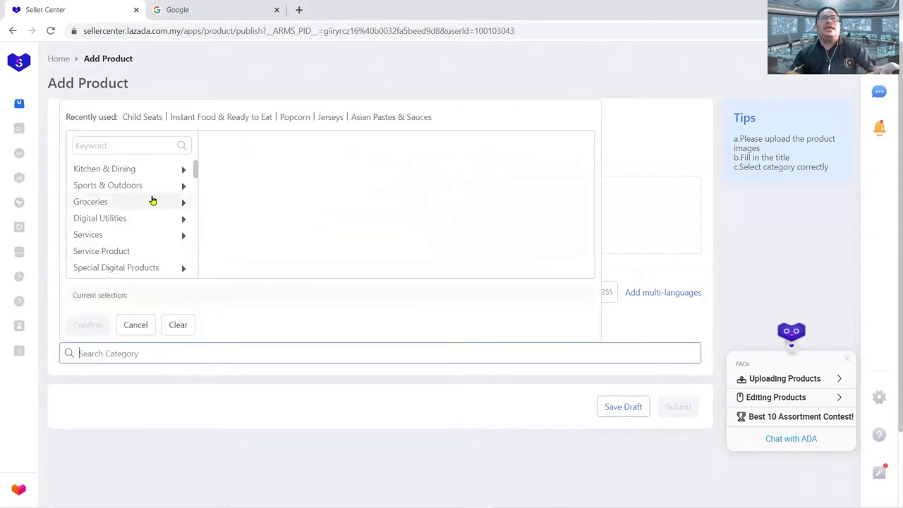
click(152, 202)
click(270, 204)
click(382, 201)
click(504, 169)
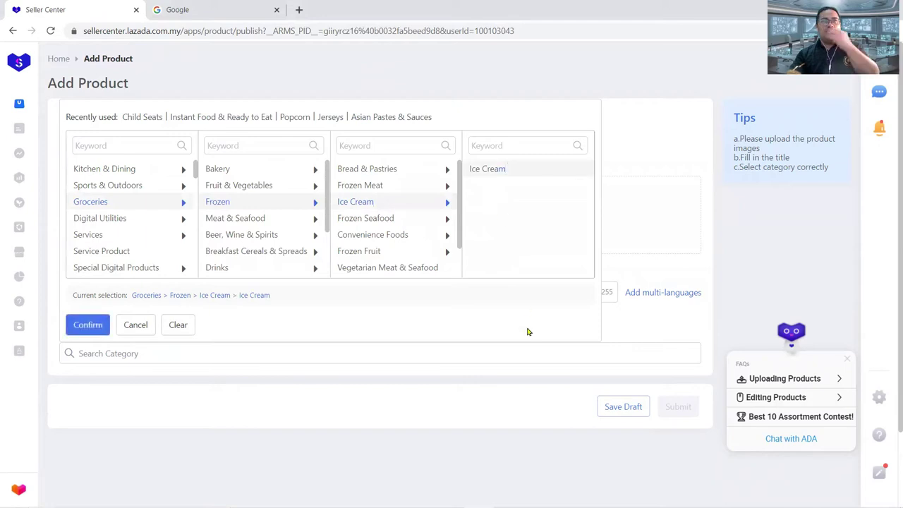
click(87, 324)
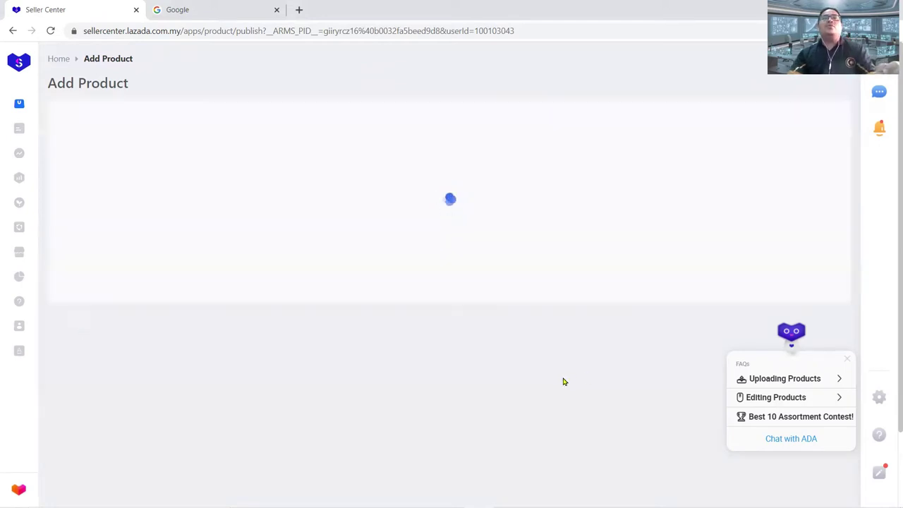
Add a first variation to the product's variants and name it WARNA
scroll(369, 428, down, 4)
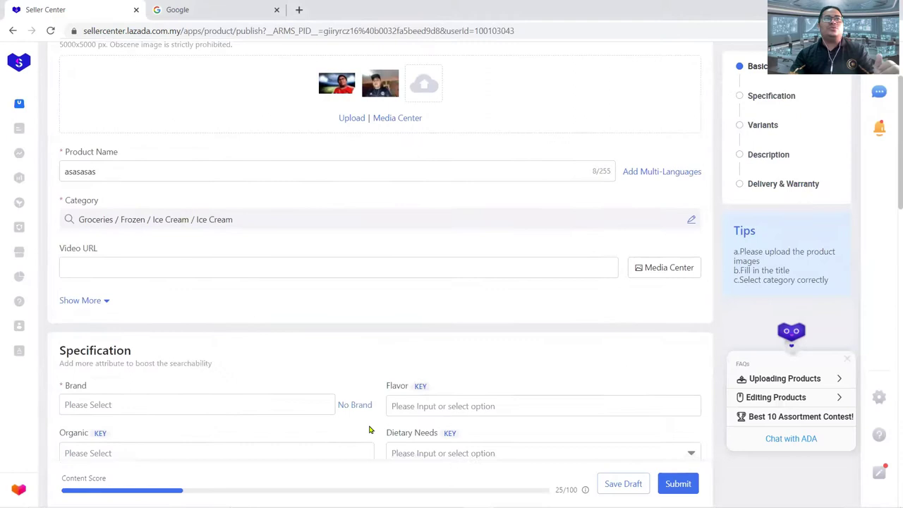
scroll(258, 317, down, 3)
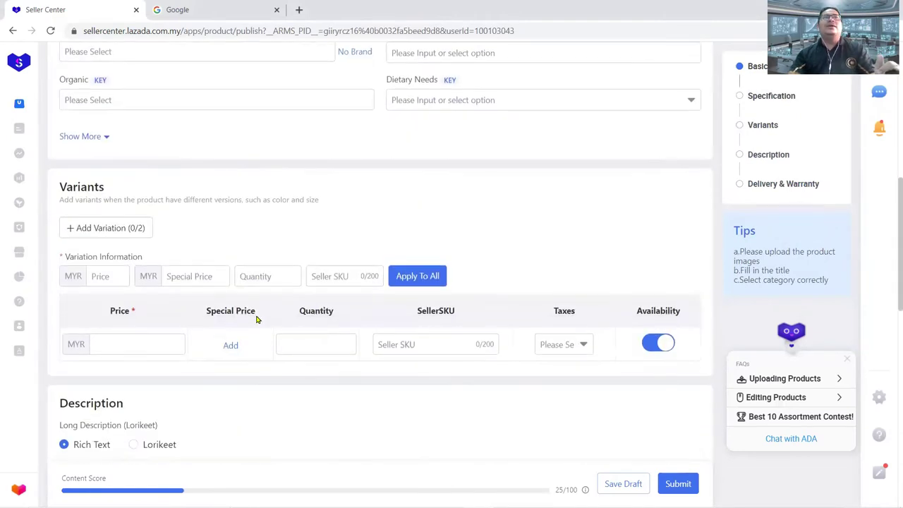
scroll(237, 209, up, 2)
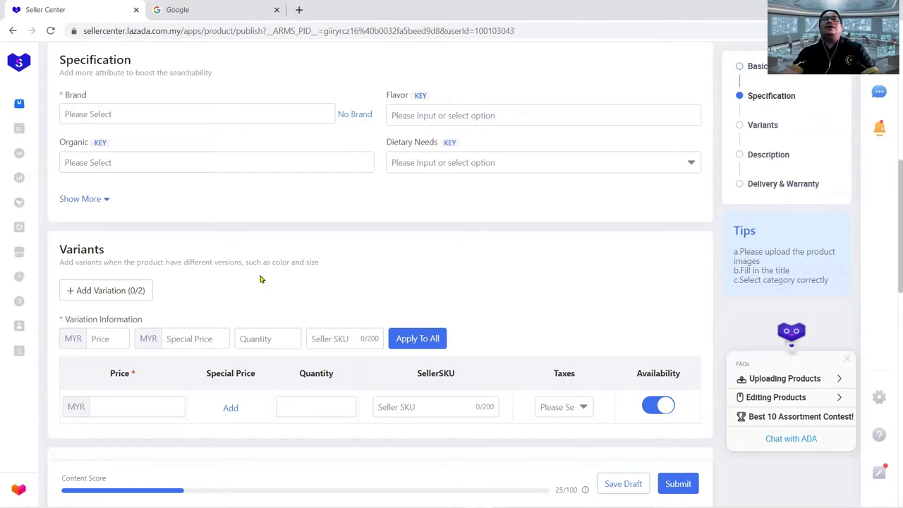
scroll(534, 253, down, 1)
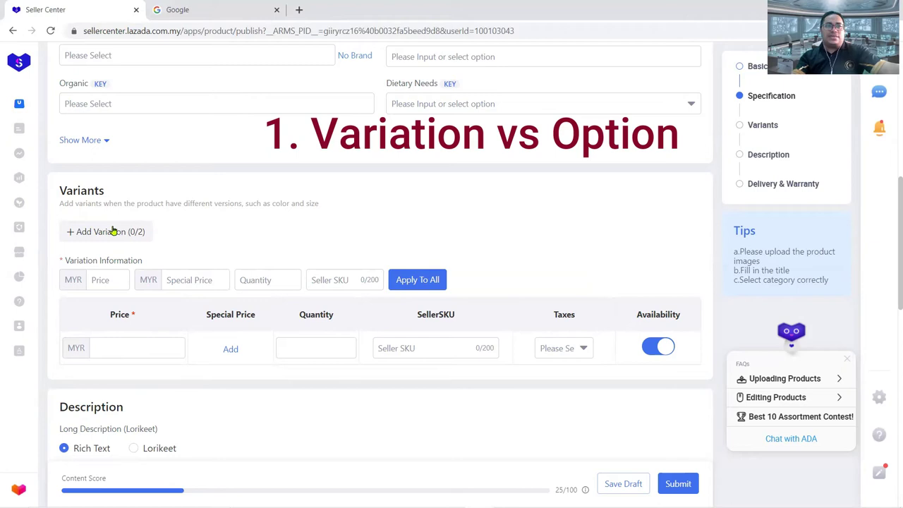
click(115, 232)
click(170, 275)
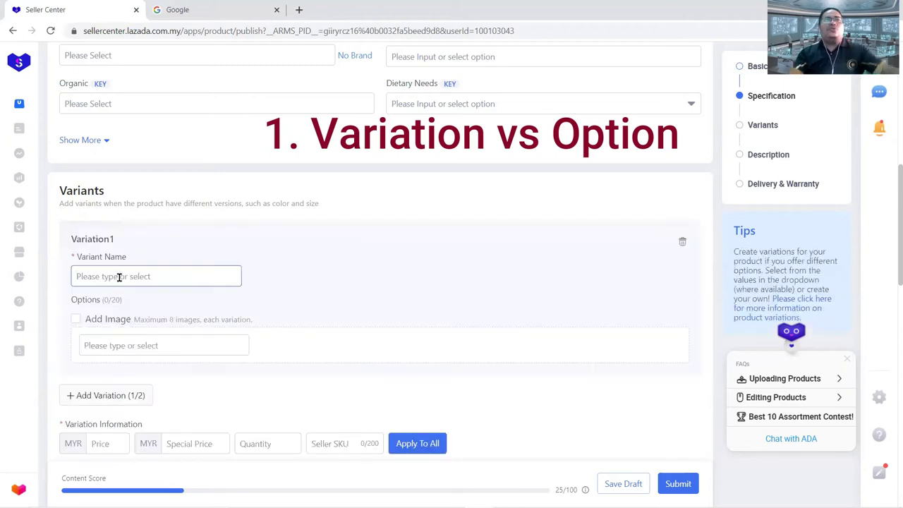
text(warna)
key(ctrl+a)
mouse_move(27, 275)
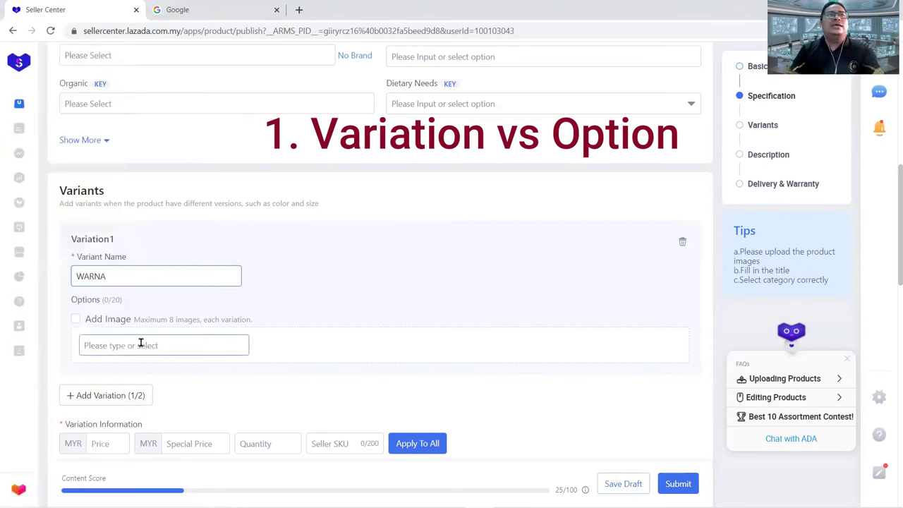
Enter Hijau as the first option of the WARNA variation
scroll(230, 326, down, 1)
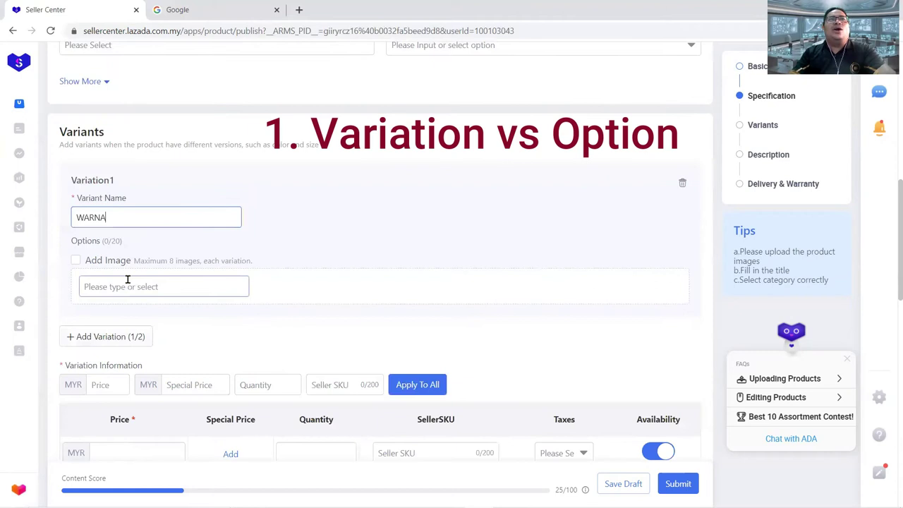
click(148, 282)
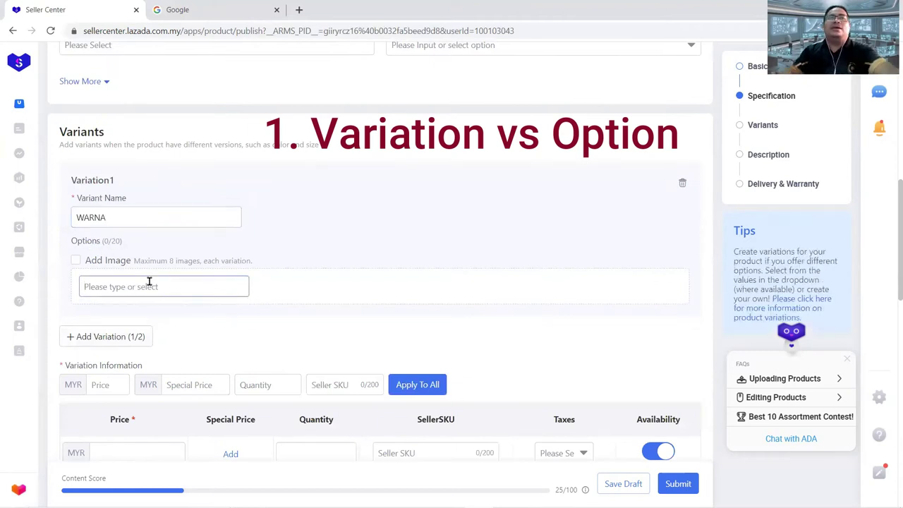
text(HIJAU)
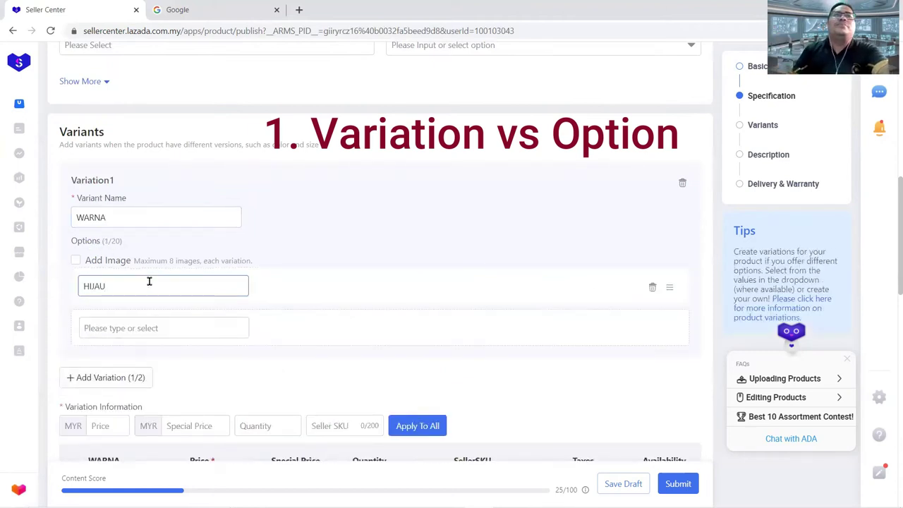
key(BackSpace)
key(BackSpace)
key(BackSpace)
key(BackSpace)
text(ijau)
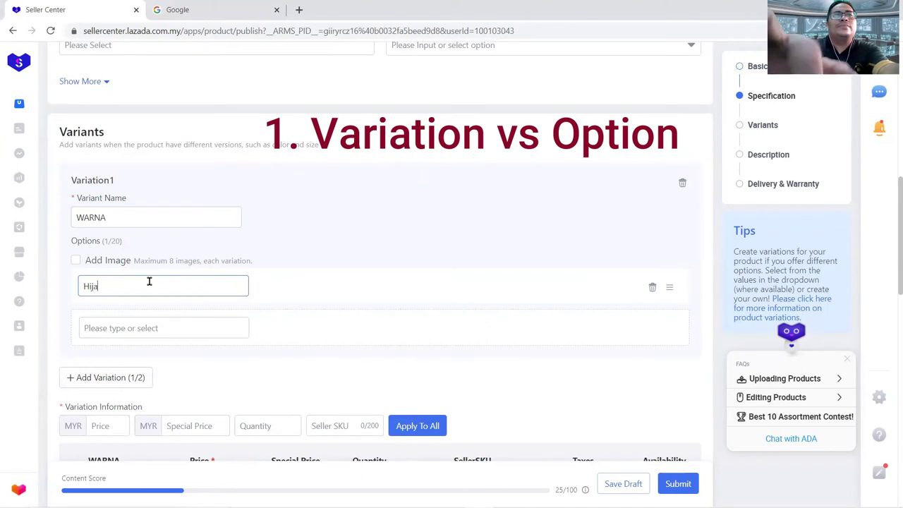
Add Kelabu and Merah as the second and third options of the WARNA variation
click(138, 327)
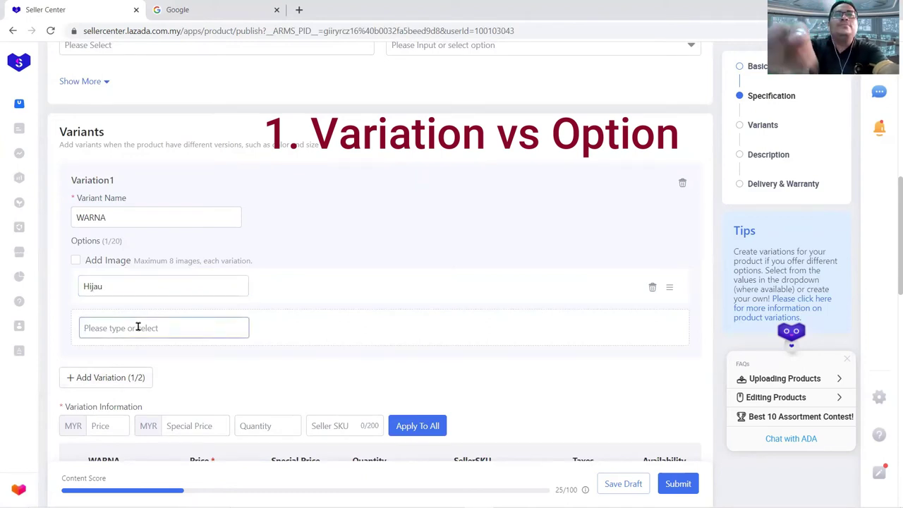
text(Kelabu)
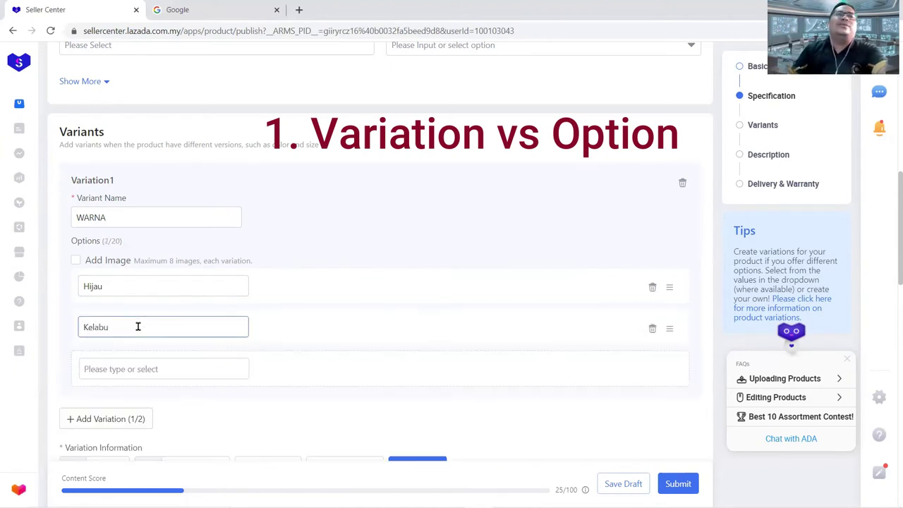
key(Return)
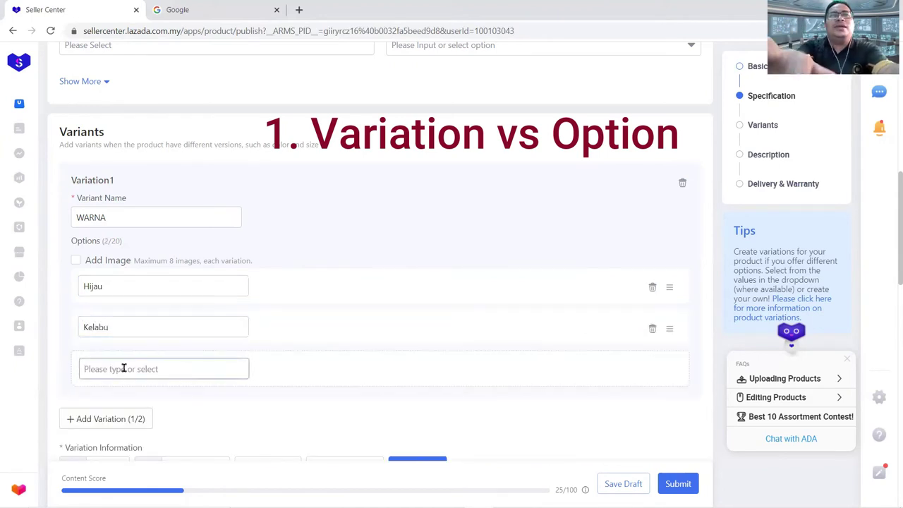
text(merah)
key(BackSpace)
key(BackSpace)
key(BackSpace)
key(BackSpace)
key(BackSpace)
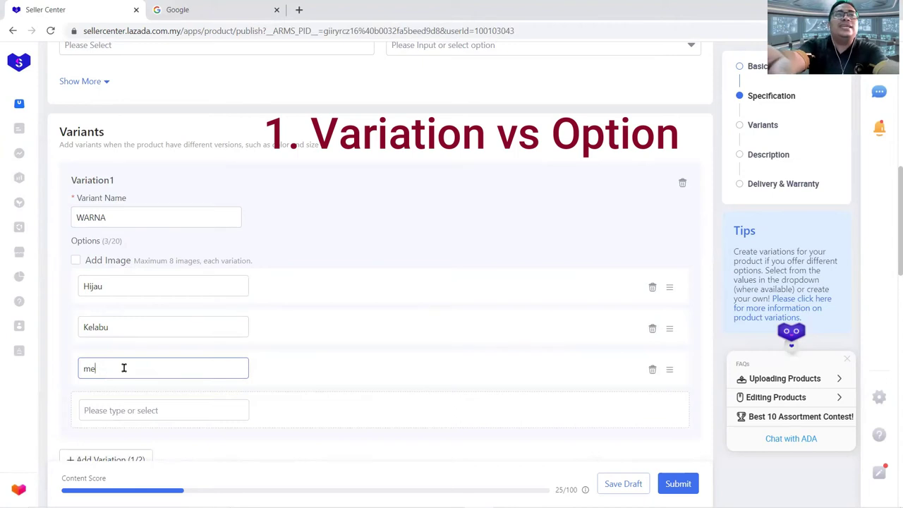
text(Merah)
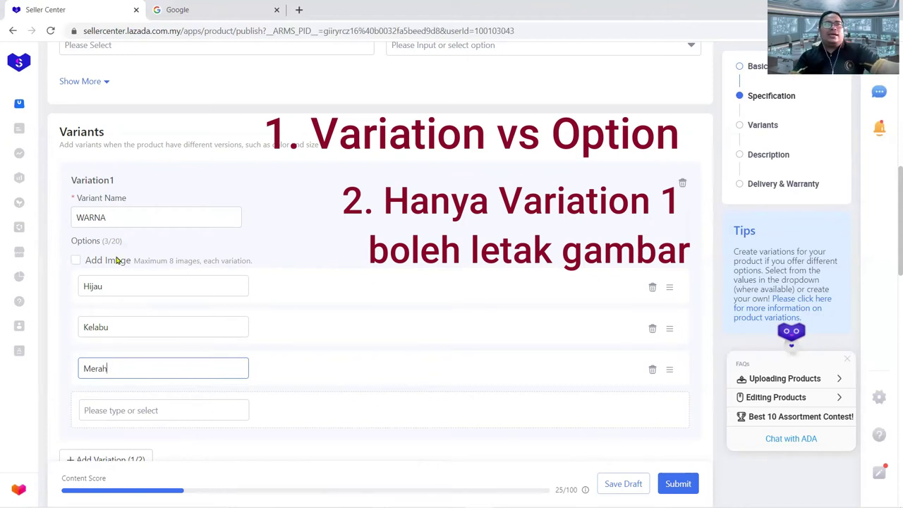
scroll(118, 261, down, 1)
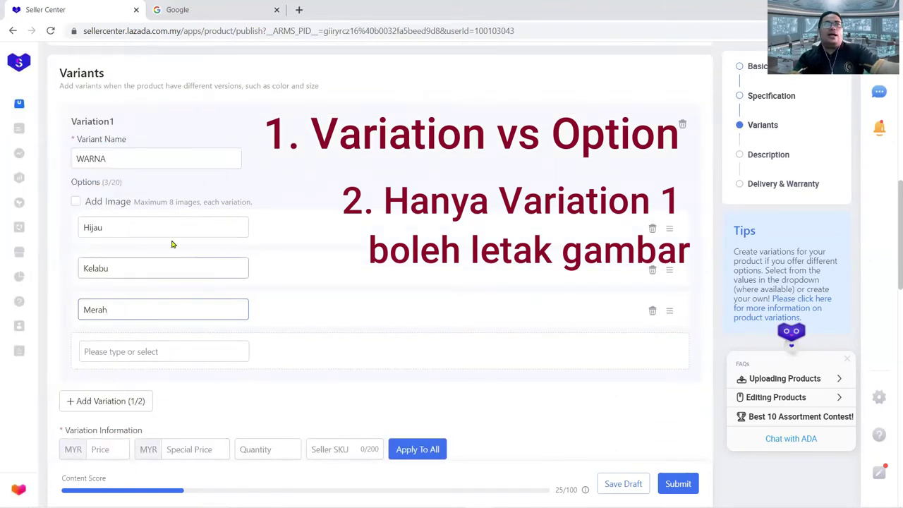
click(77, 203)
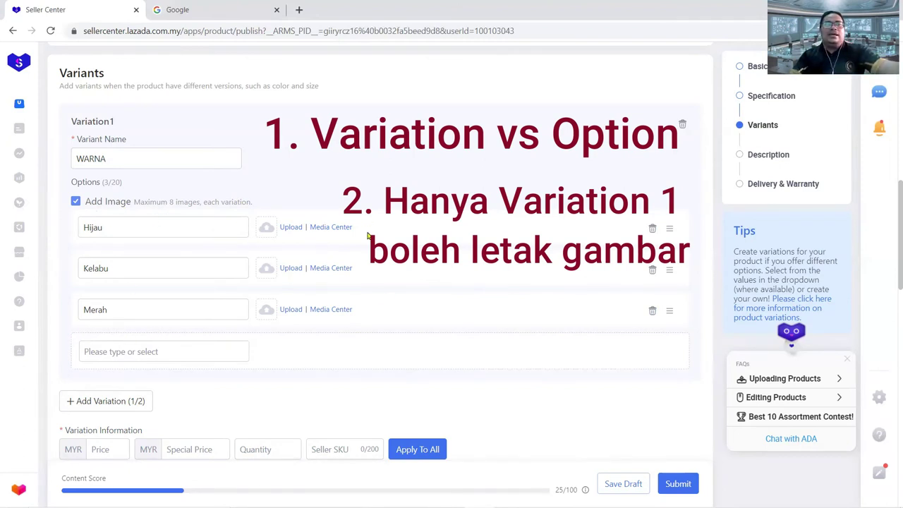
click(284, 229)
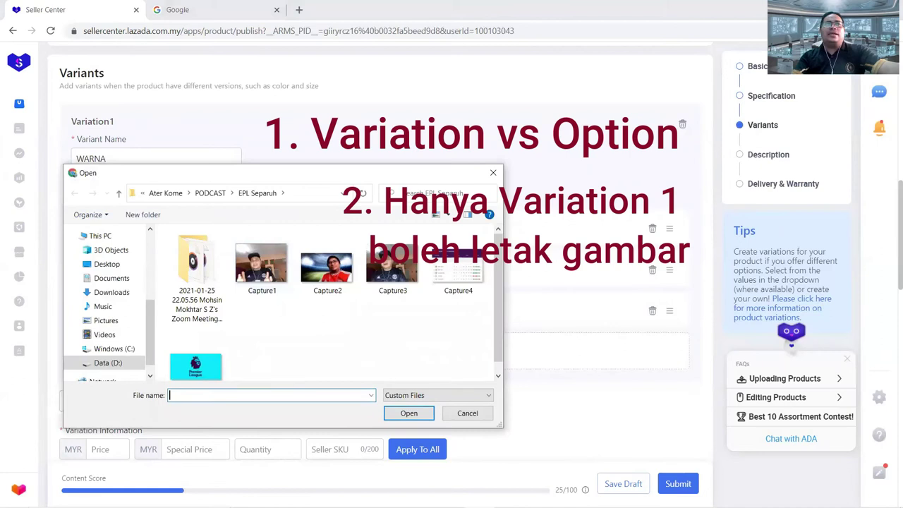
click(169, 193)
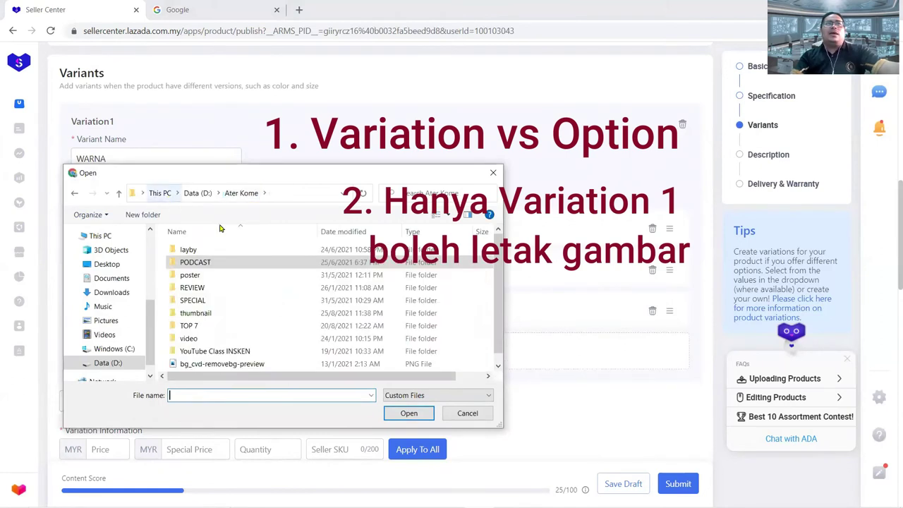
double_click(212, 276)
click(313, 271)
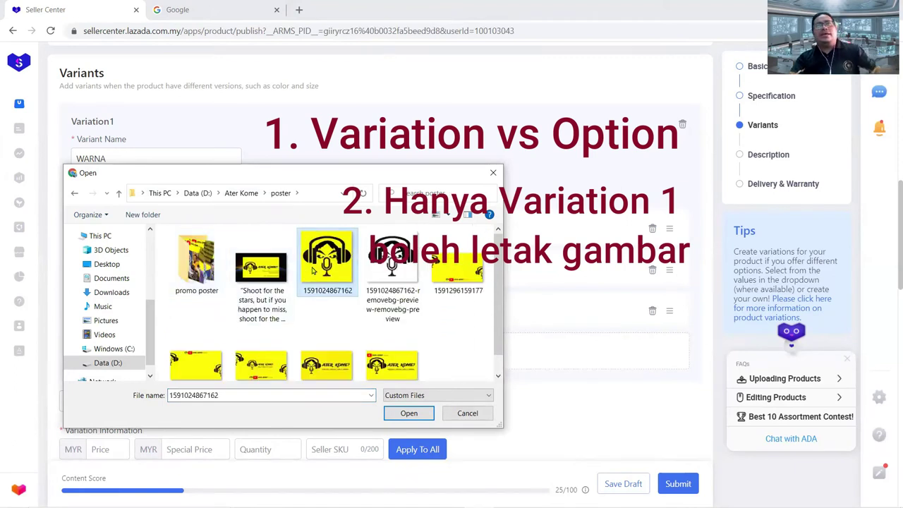
click(392, 411)
click(267, 271)
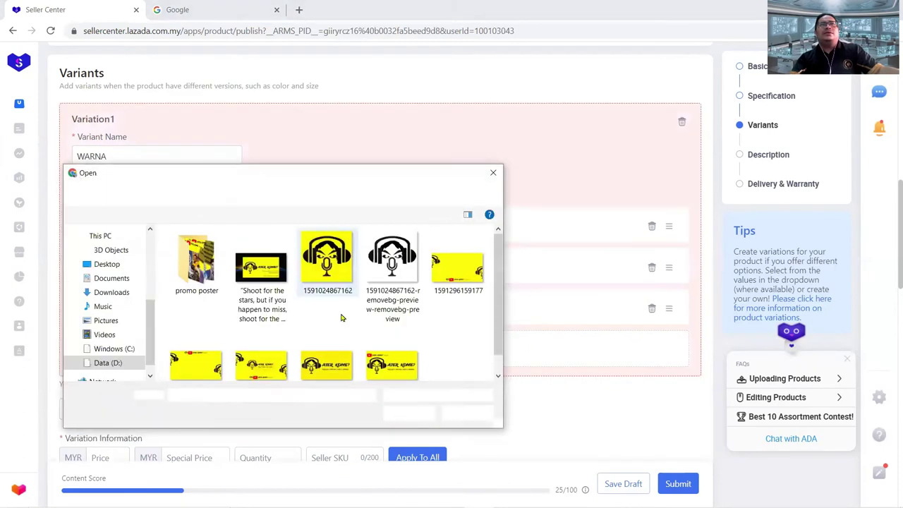
click(390, 279)
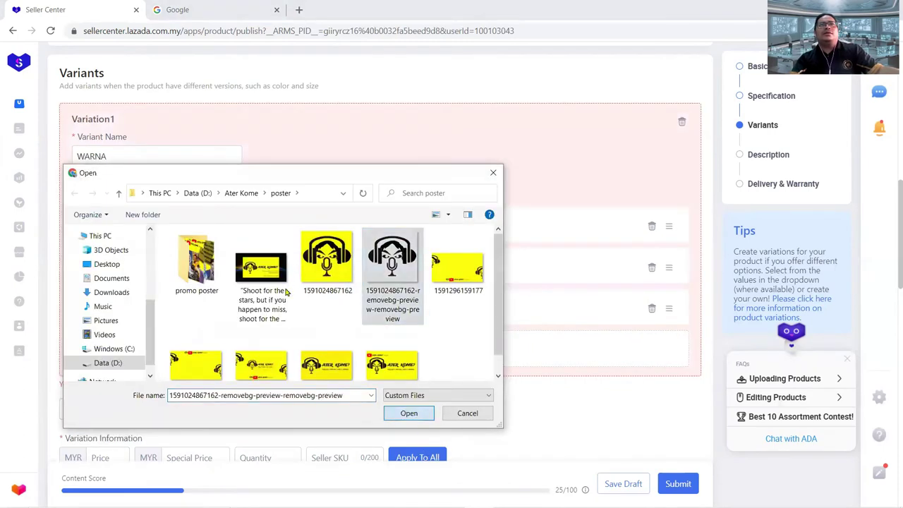
key(Return)
click(266, 309)
click(261, 352)
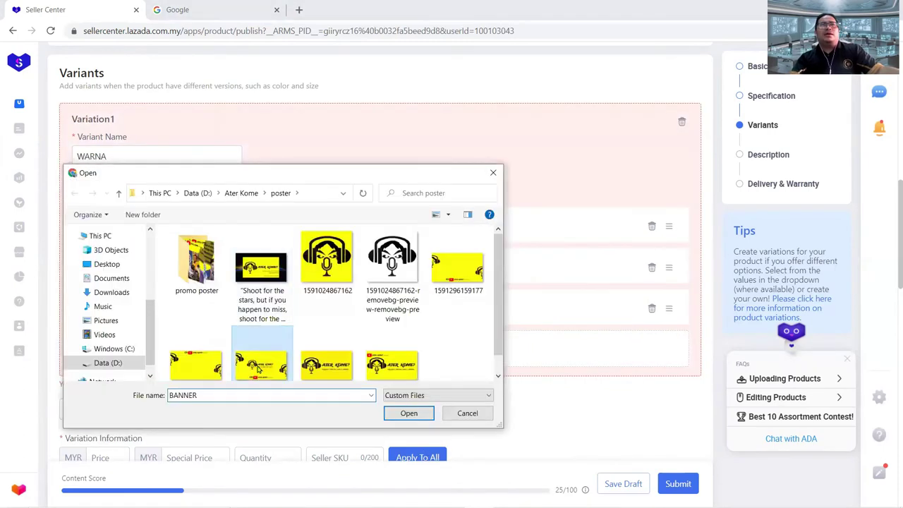
click(406, 413)
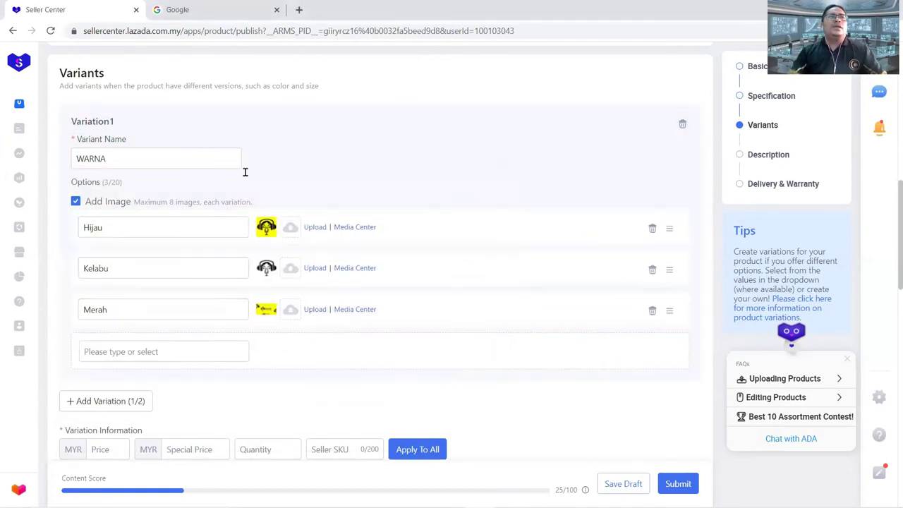
Add a second product variation below WARNA and name it SAIZ
scroll(248, 338, down, 1)
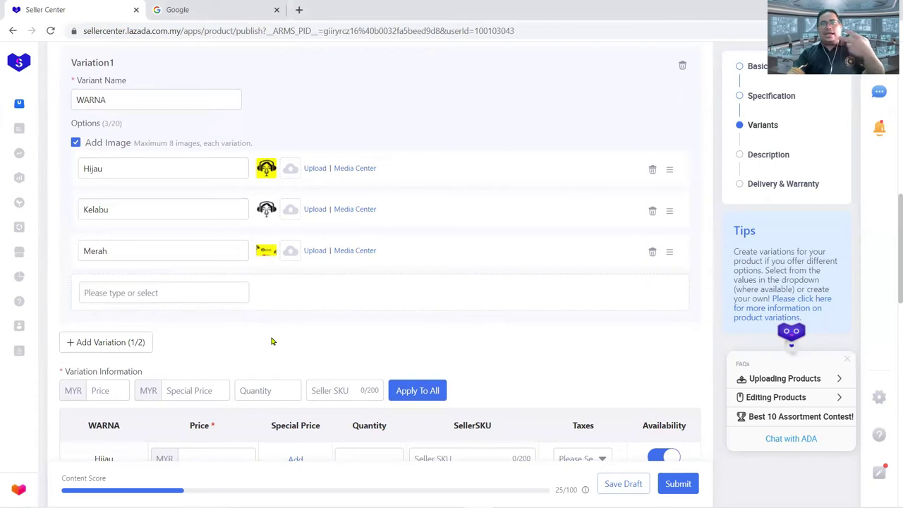
click(93, 346)
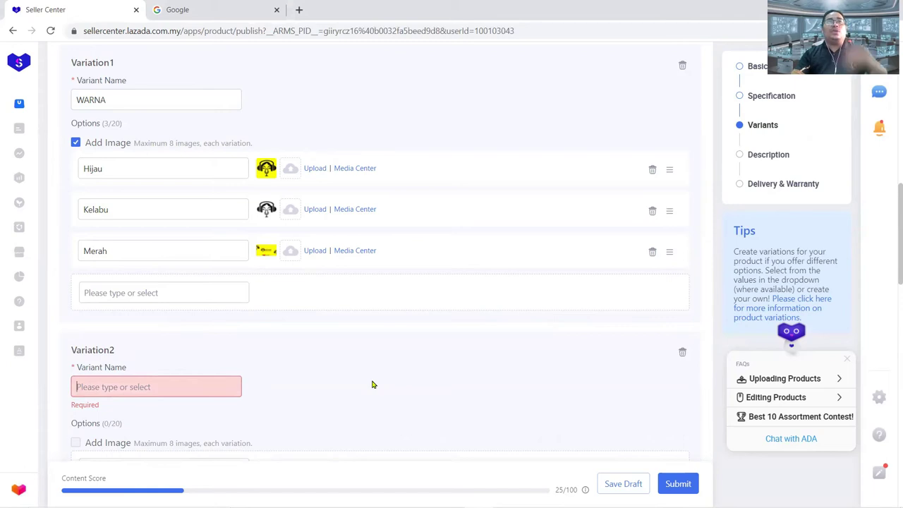
text(SAIZ)
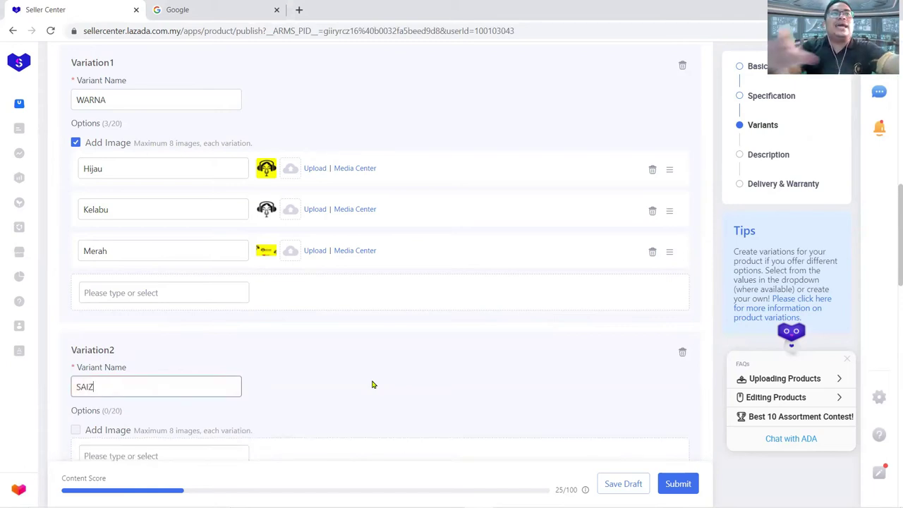
scroll(373, 385, down, 2)
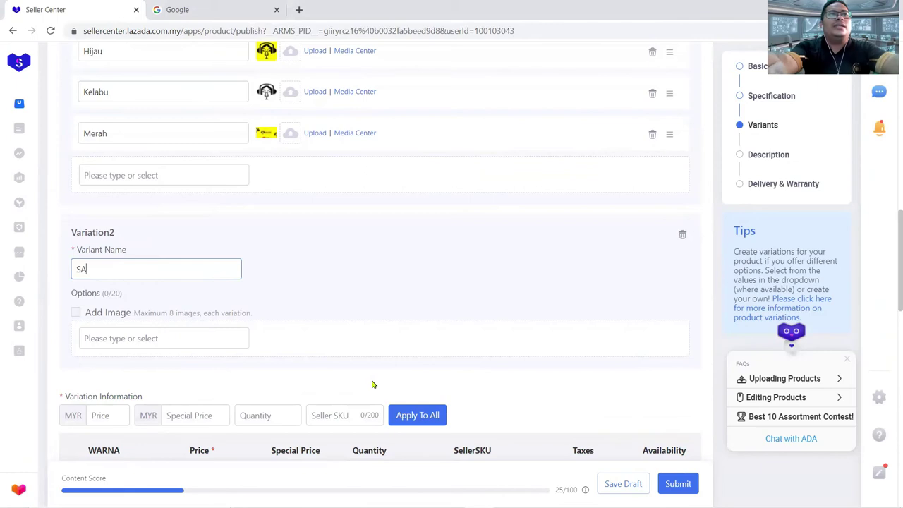
text(IZE)
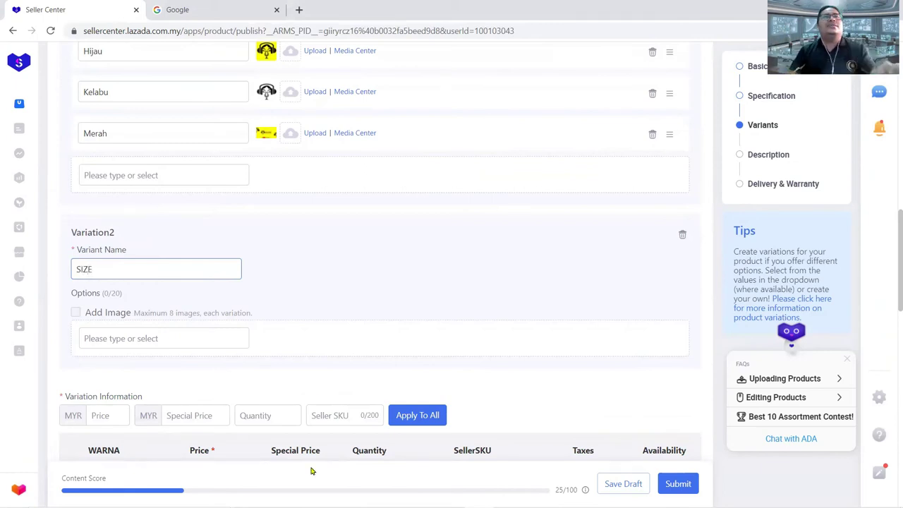
drag(99, 266, 73, 266)
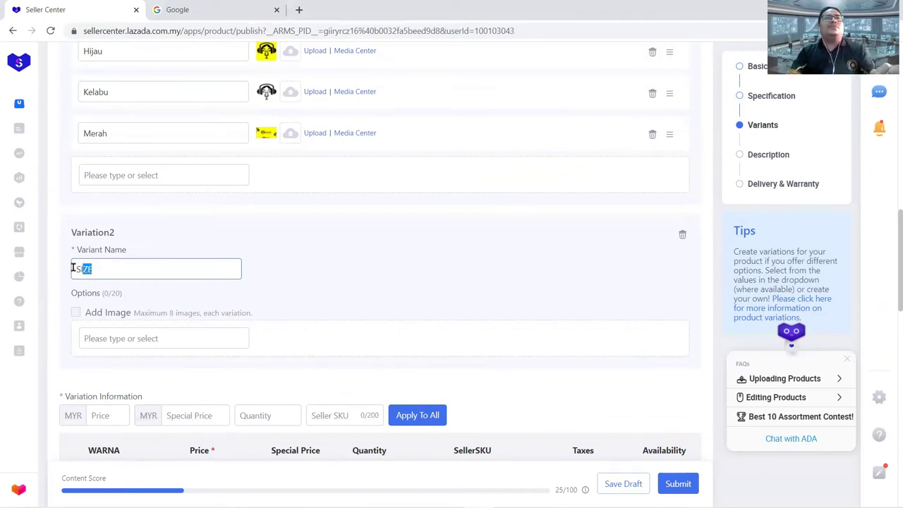
text(SAIZ)
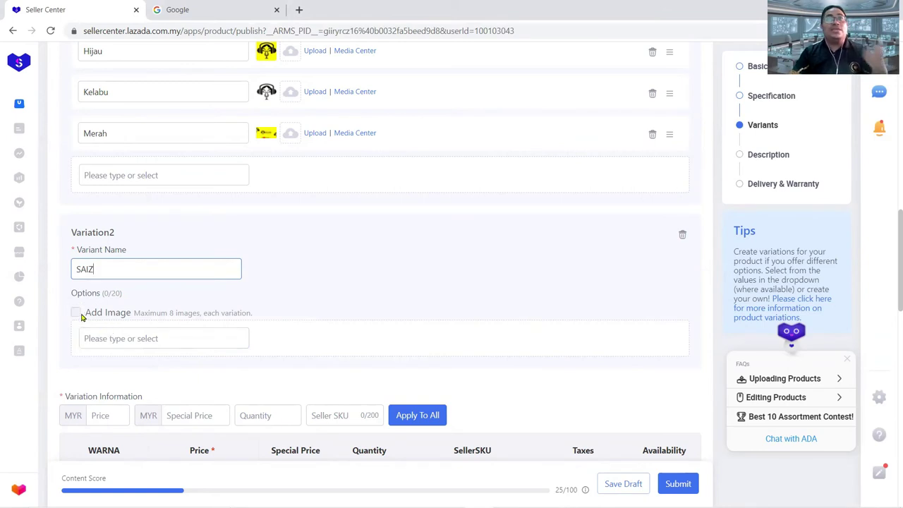
Enter S, M and L as the first three options of the SAIZ variation
click(121, 336)
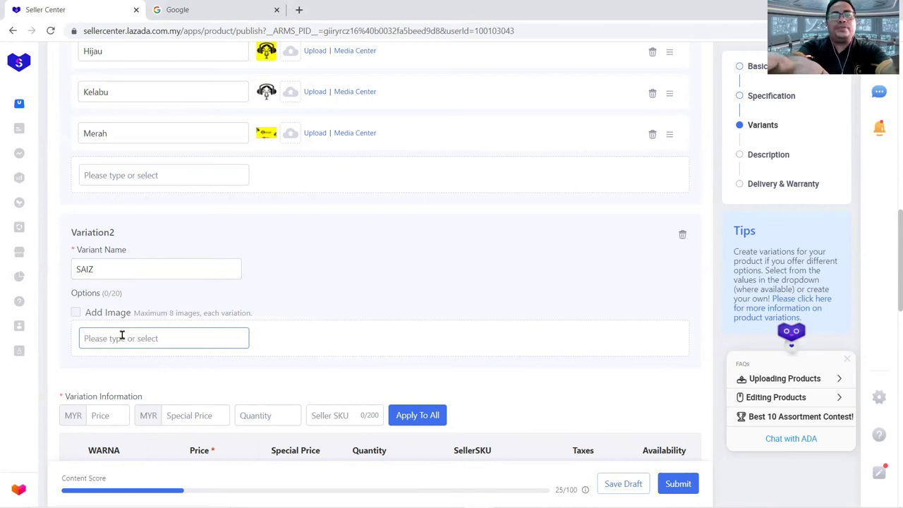
text(s)
click(123, 379)
text(M)
click(126, 422)
text(XX)
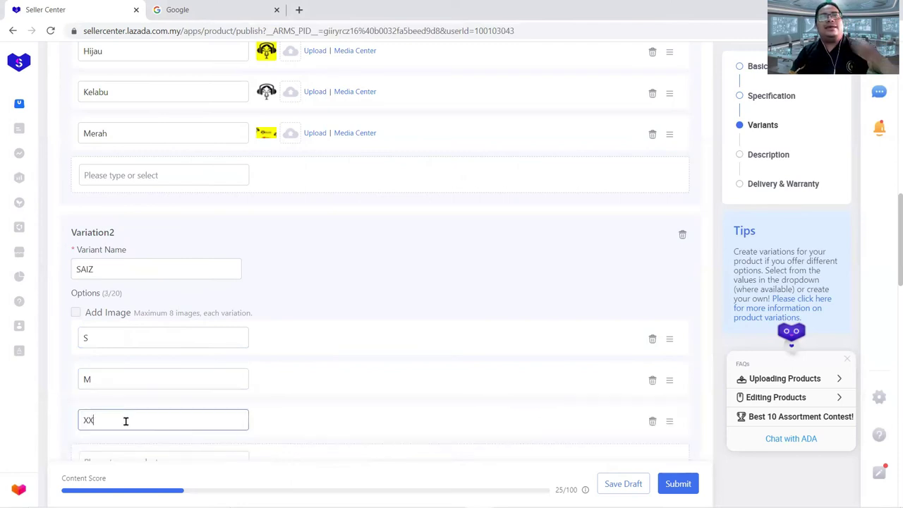
key(BackSpace)
key(BackSpace)
text(L)
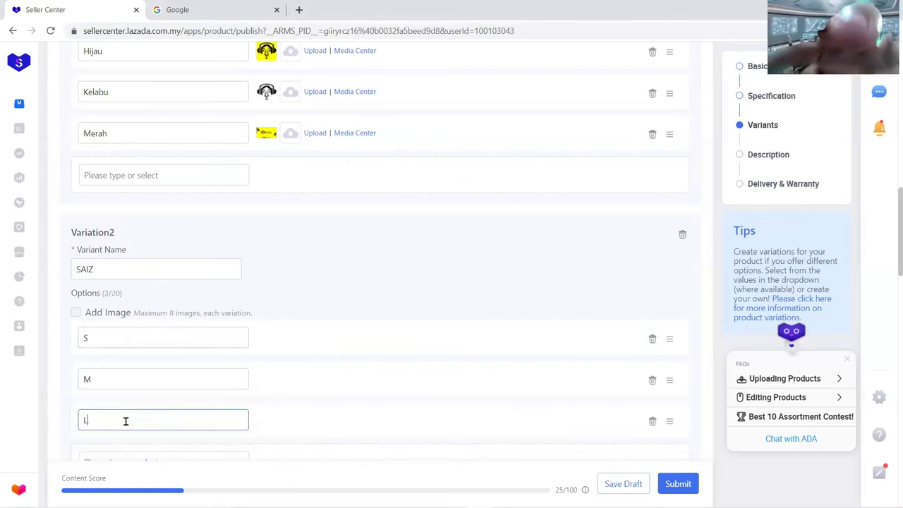
Add XXL as the fourth option of the SAIZ variation
scroll(126, 421, down, 3)
click(107, 284)
text(XX)
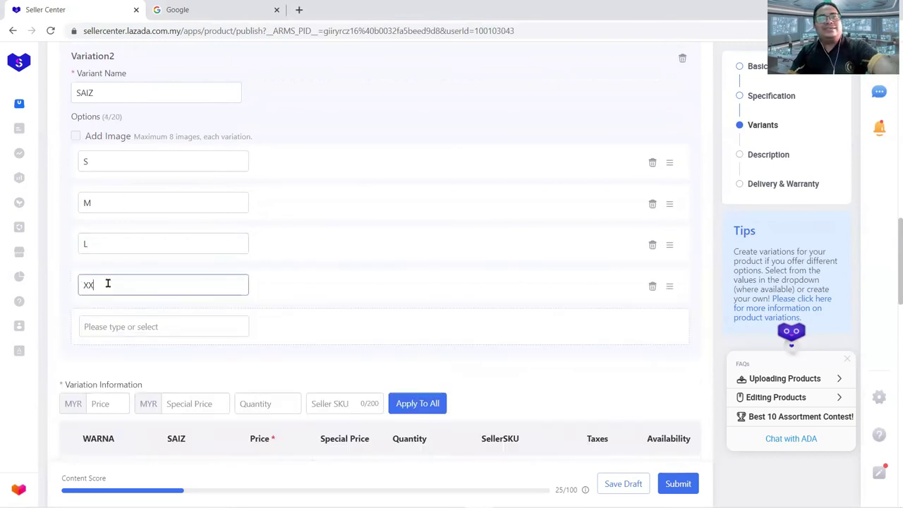
scroll(155, 326, down, 2)
text(L)
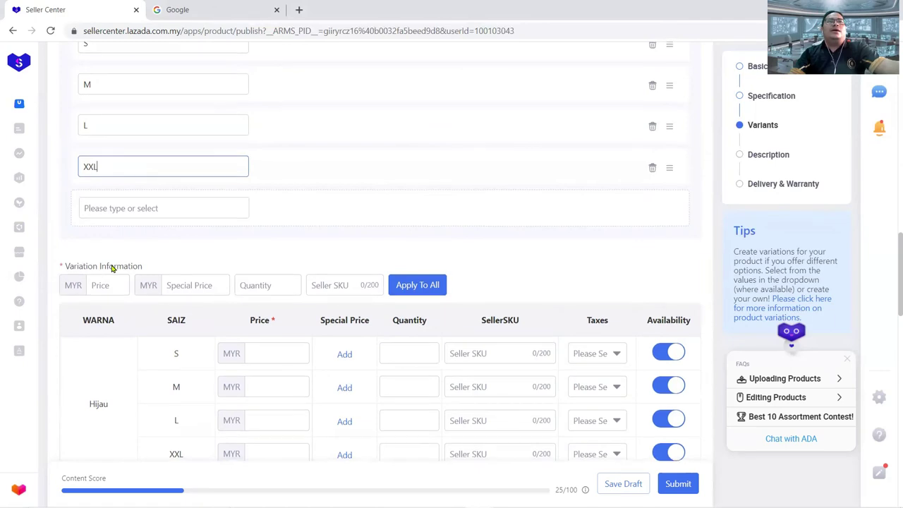
Examine the variation information table's colour and size combinations and its price and quantity fields
scroll(322, 289, down, 3)
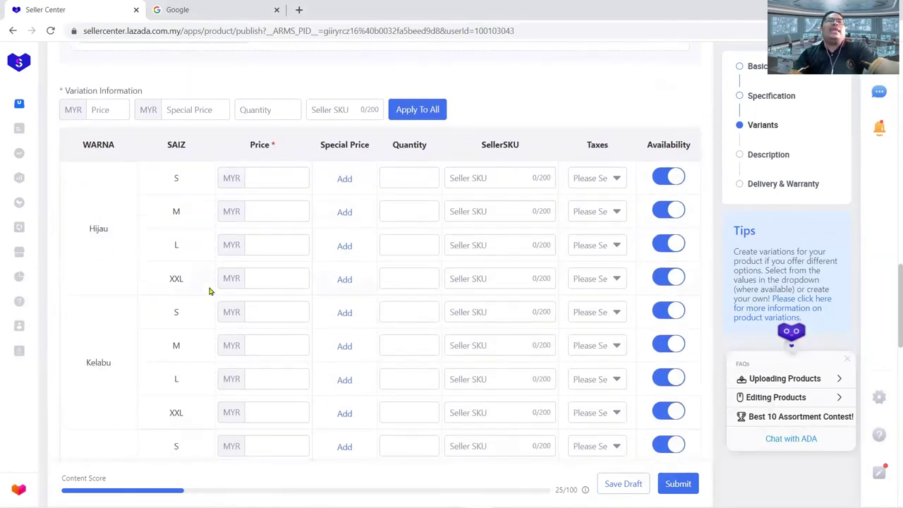
scroll(209, 290, down, 1)
scroll(209, 290, up, 1)
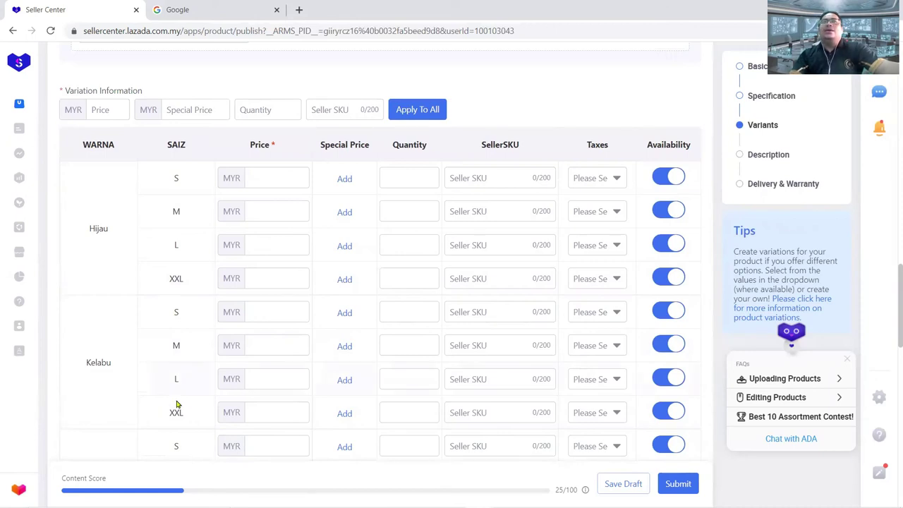
scroll(177, 405, up, 1)
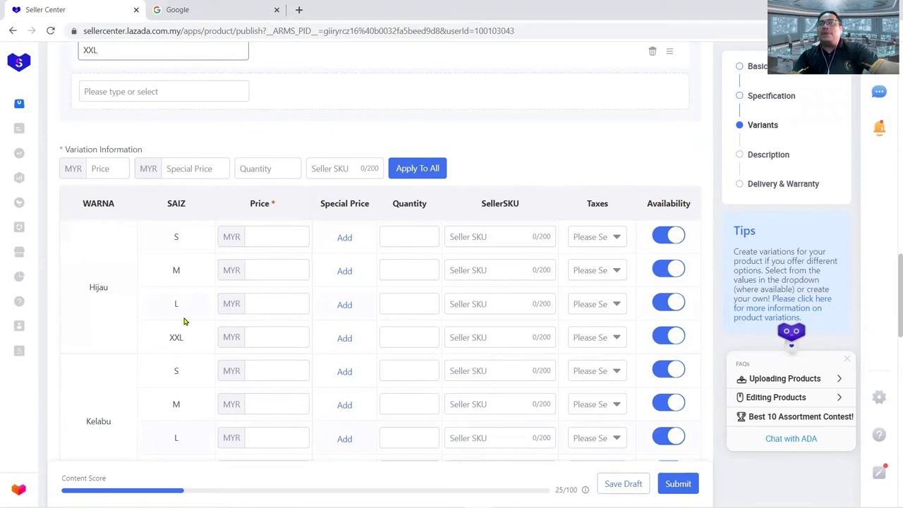
scroll(183, 321, down, 3)
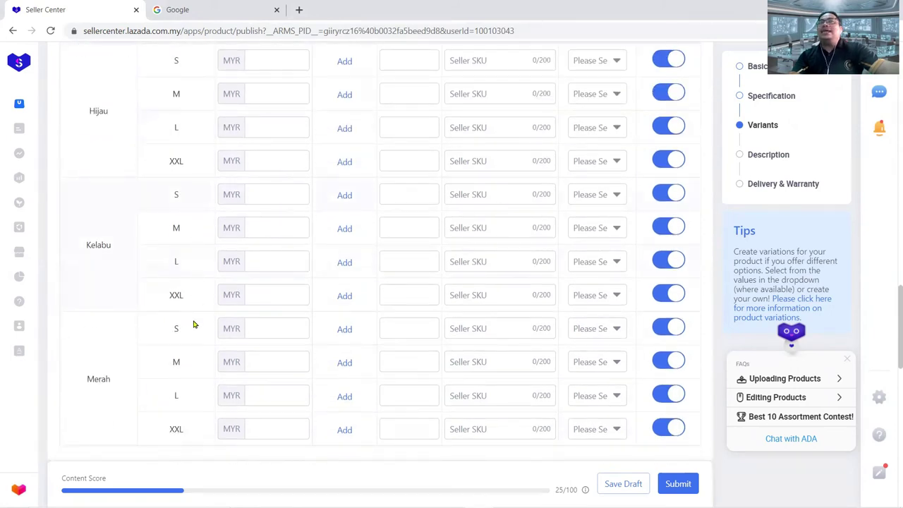
scroll(194, 324, down, 1)
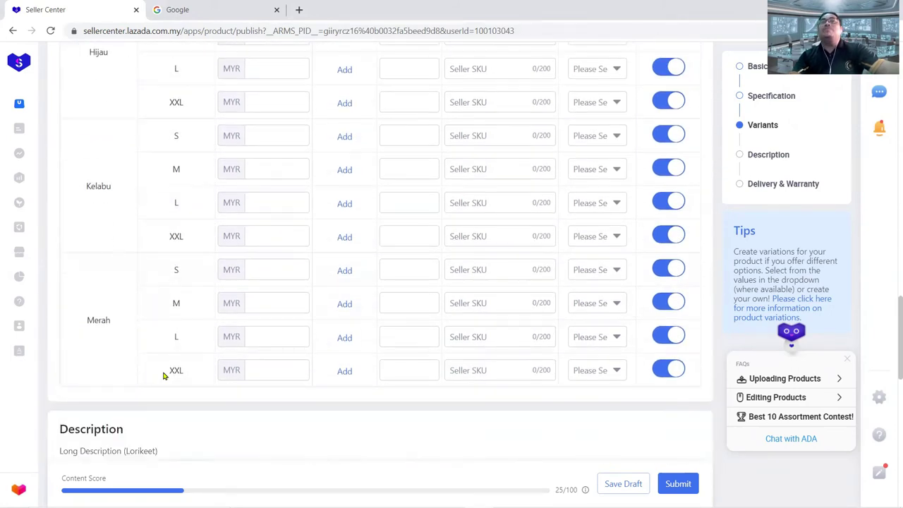
scroll(163, 376, up, 3)
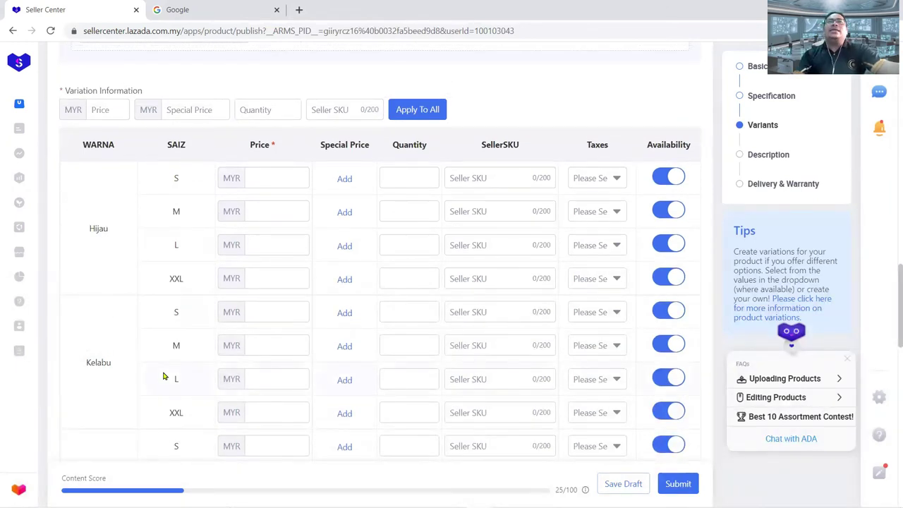
click(274, 177)
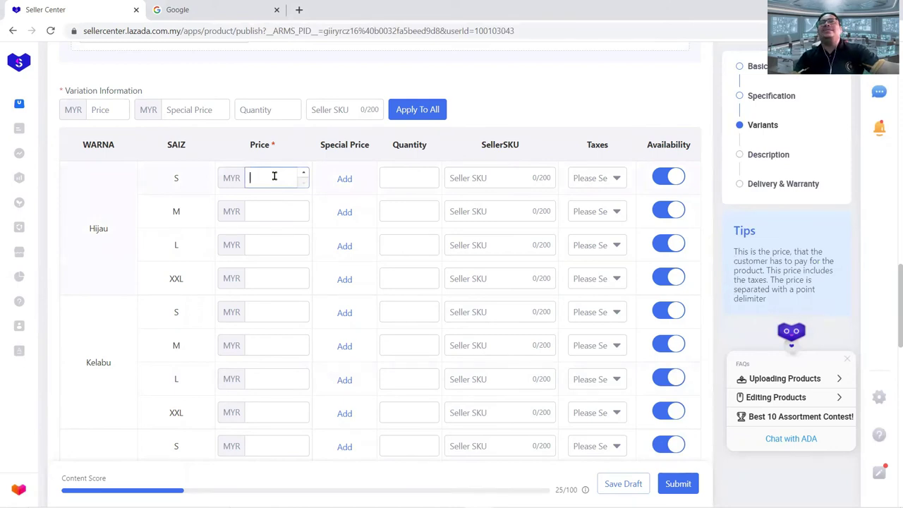
click(407, 179)
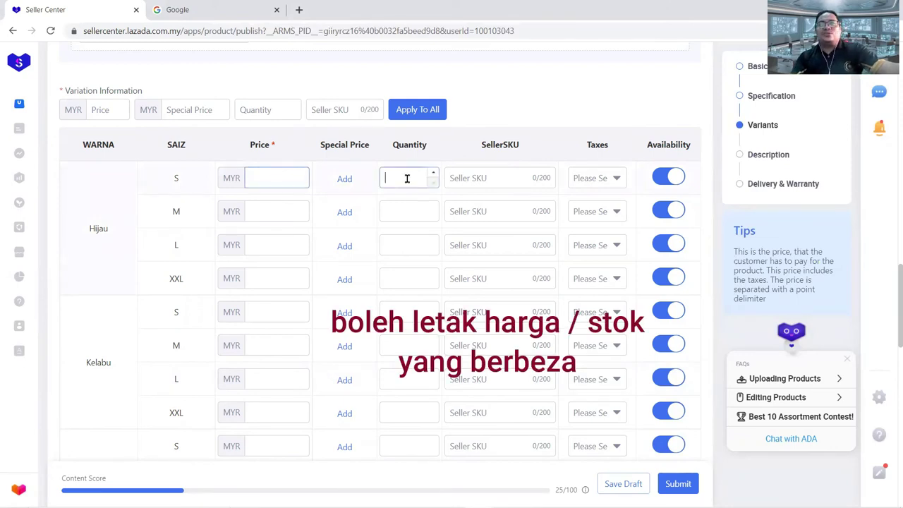
click(260, 177)
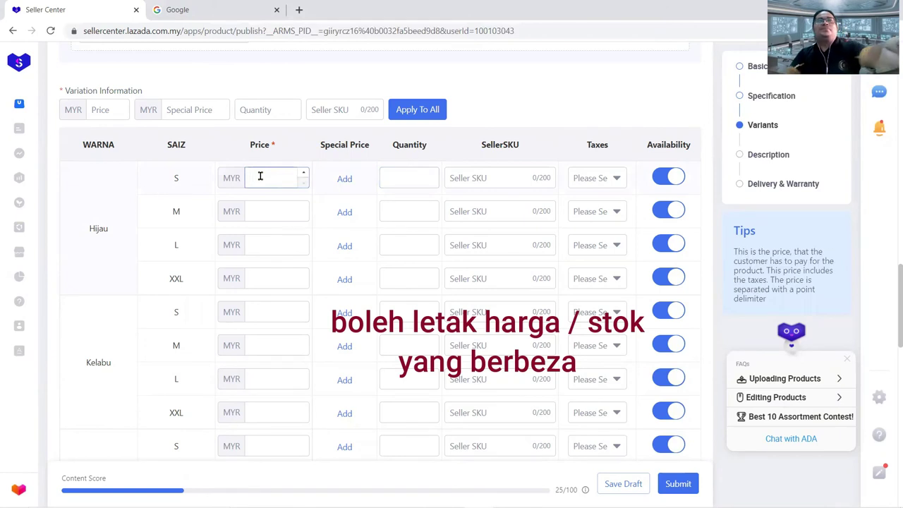
Apply a price of MYR 15 and a quantity of 20 to all colour and size combinations
click(103, 108)
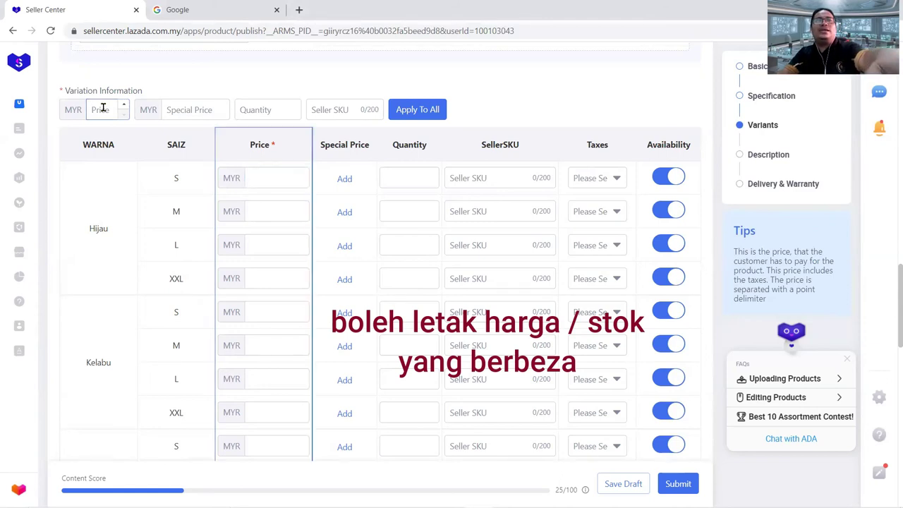
text(15)
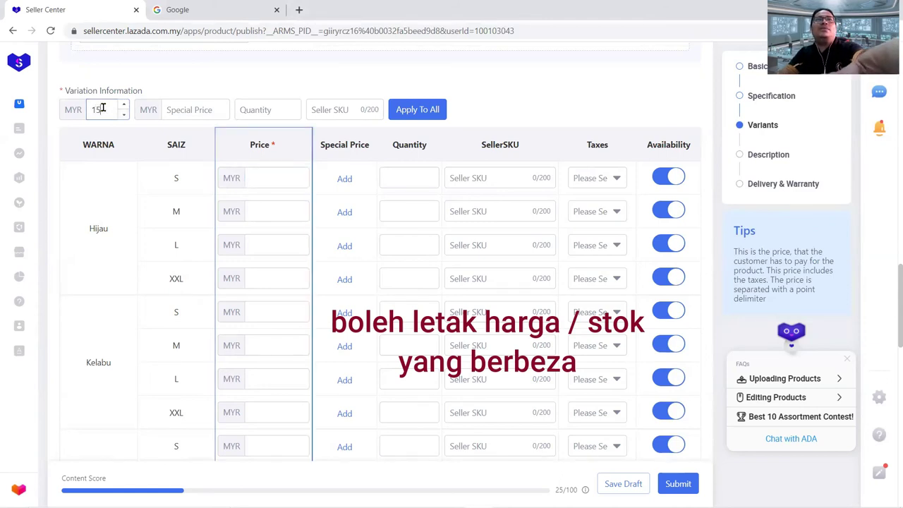
click(269, 106)
text(20)
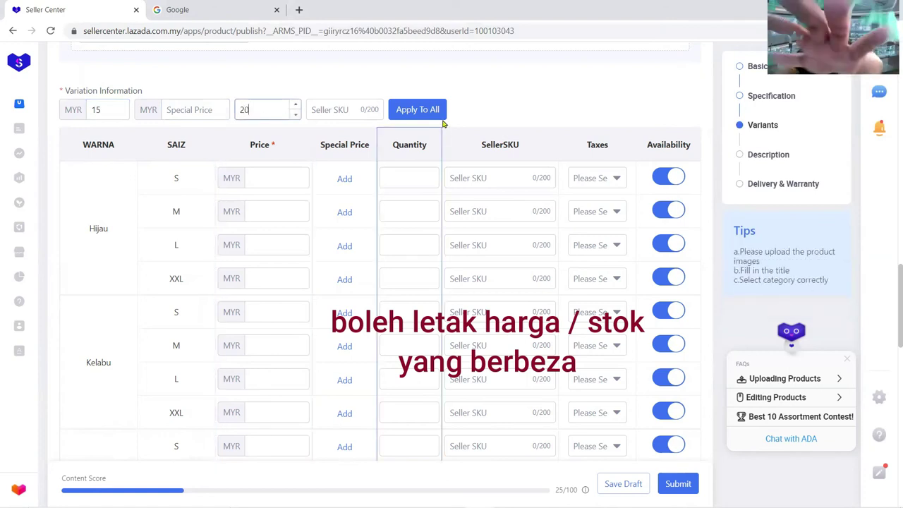
click(427, 106)
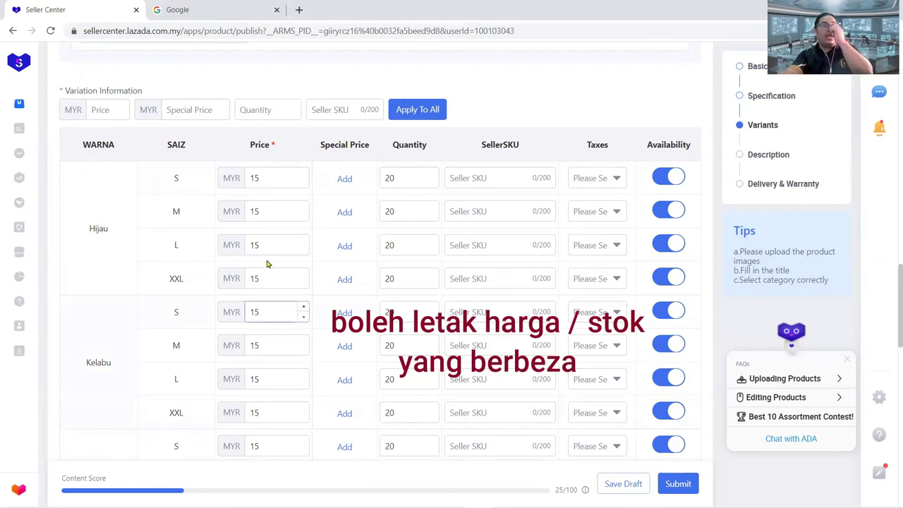
Set the price of size XXL to MYR 18 for Hijau, Kelabu and Merah
drag(266, 277, 240, 275)
text(18)
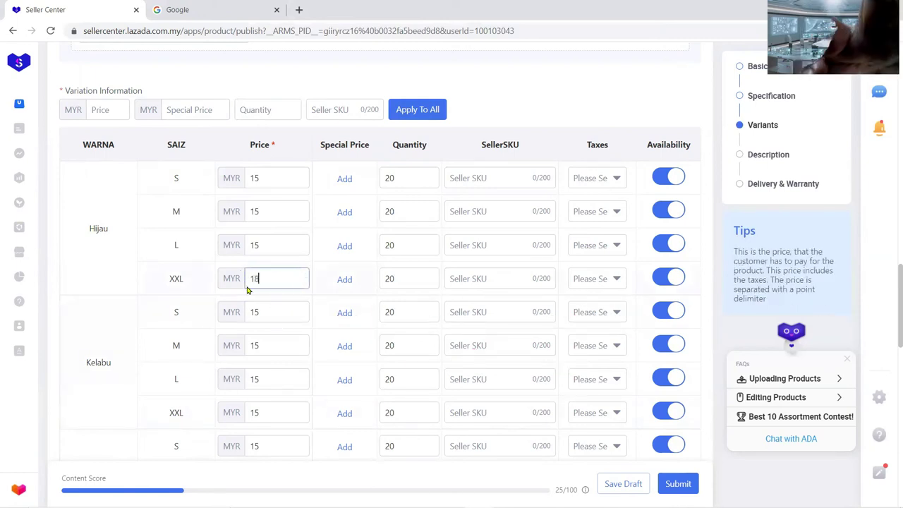
drag(270, 409, 230, 412)
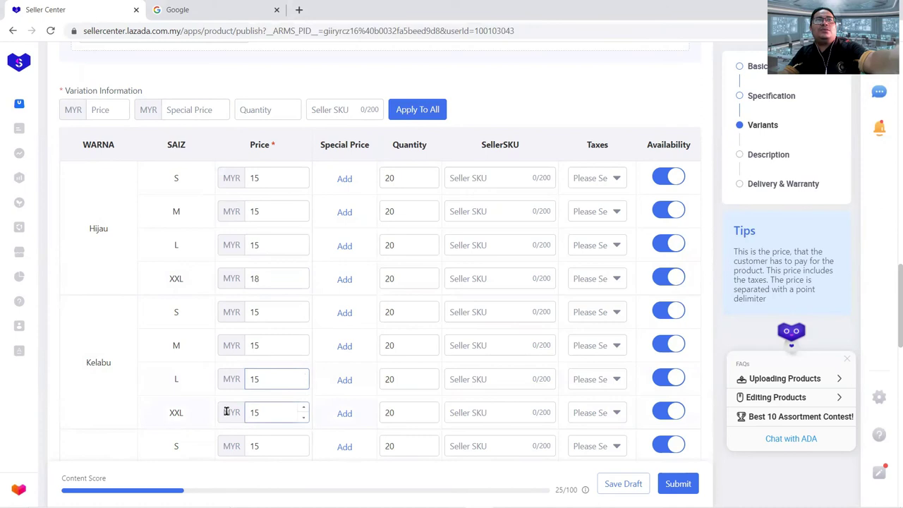
text(18)
scroll(238, 413, down, 3)
drag(270, 370, 233, 370)
text(1)
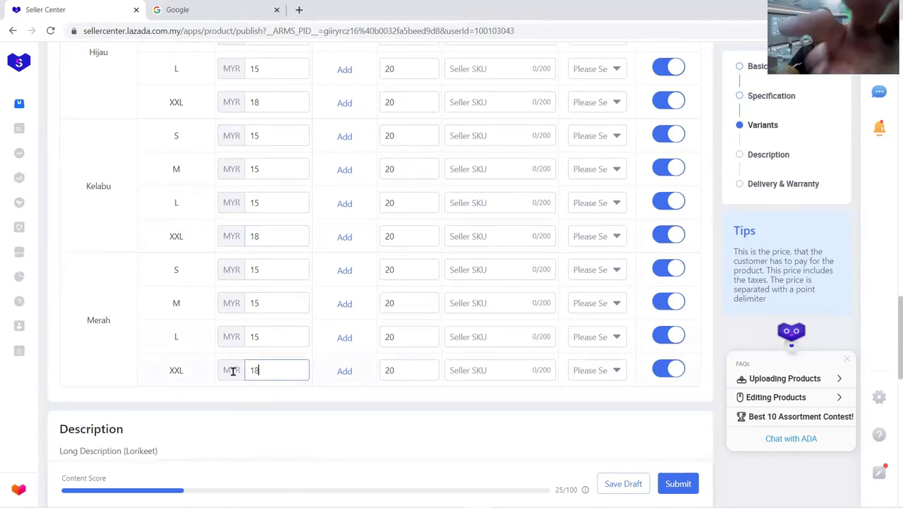
Set the stock quantity of size S to 0 for Merah, Kelabu and Hijau
scroll(416, 367, up, 1)
drag(403, 329, 358, 332)
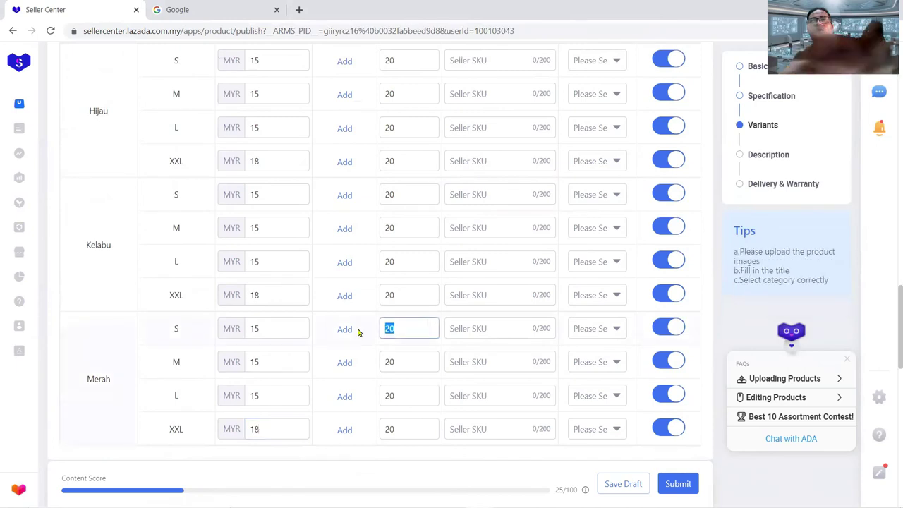
text(0)
drag(405, 194, 365, 195)
text(0)
drag(405, 60, 360, 56)
text(0)
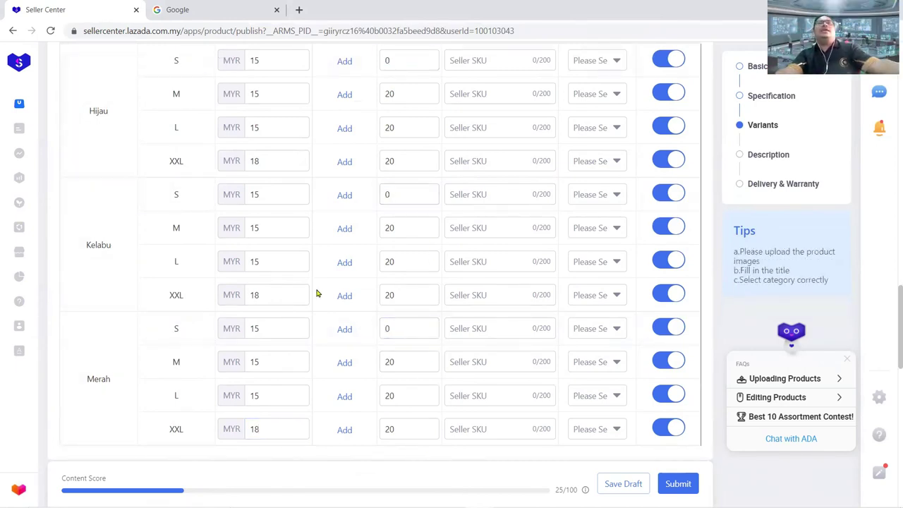
Review the SAIZ options and the prices and quantities of every colour and size combination
scroll(501, 412, down, 1)
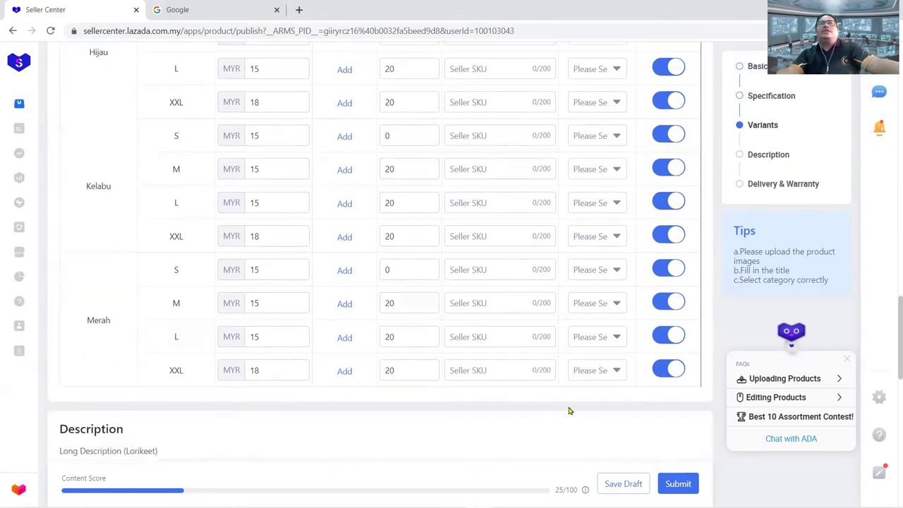
scroll(343, 369, up, 2)
scroll(343, 373, down, 1)
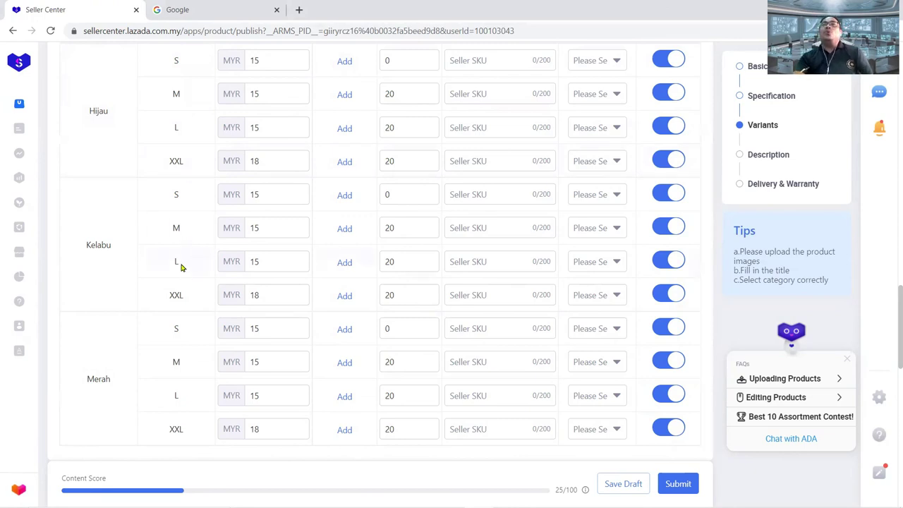
scroll(181, 265, up, 4)
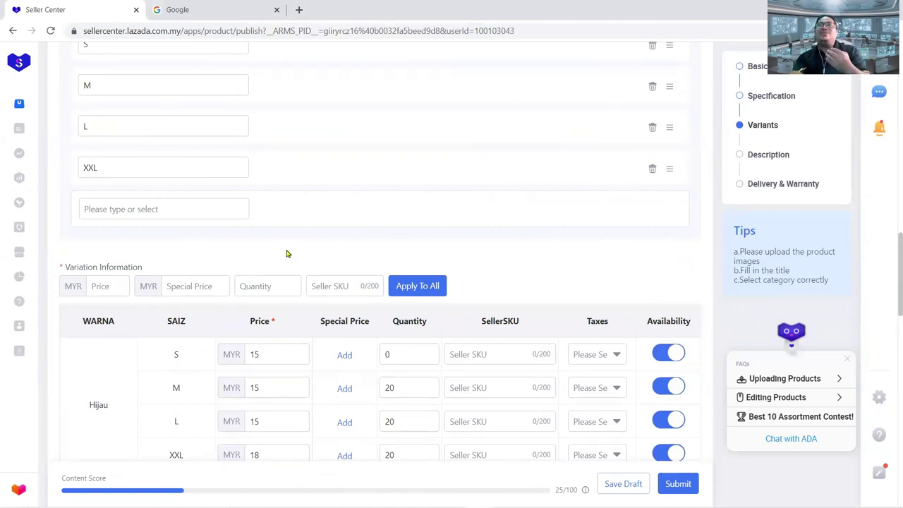
scroll(225, 317, down, 3)
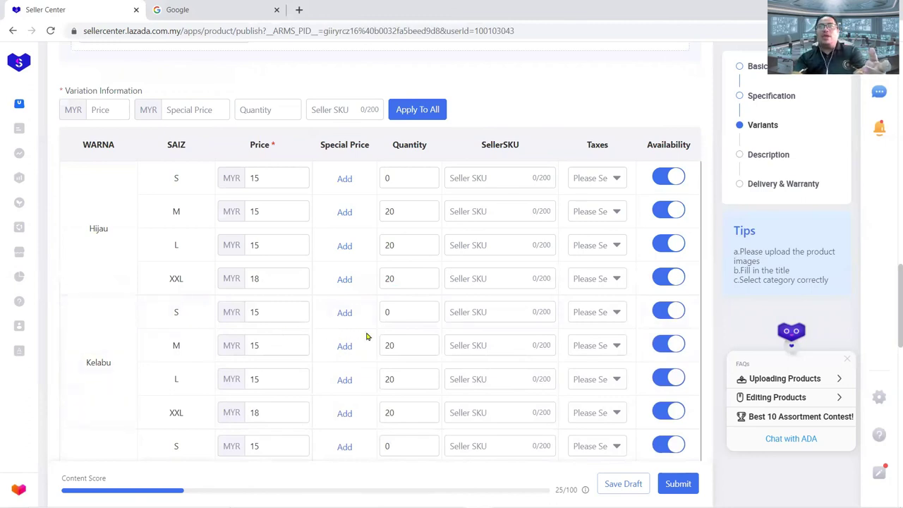
scroll(256, 339, up, 5)
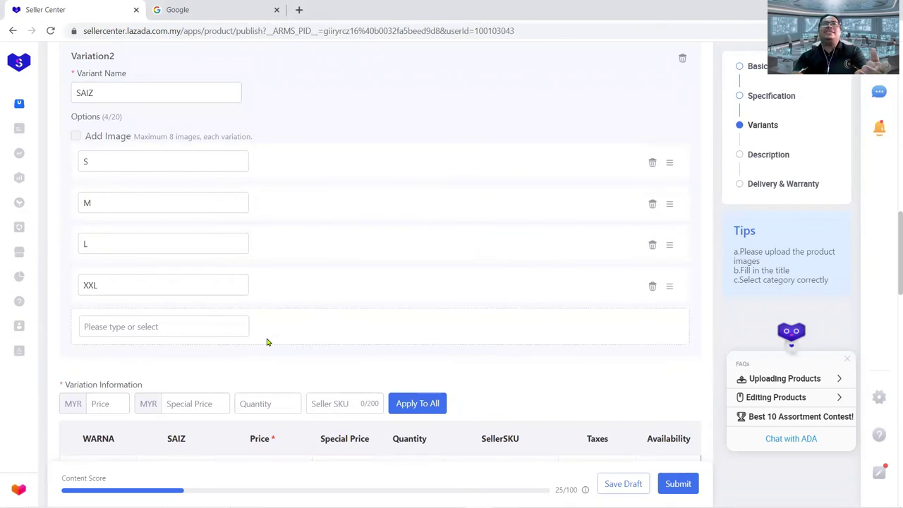
scroll(267, 342, down, 6)
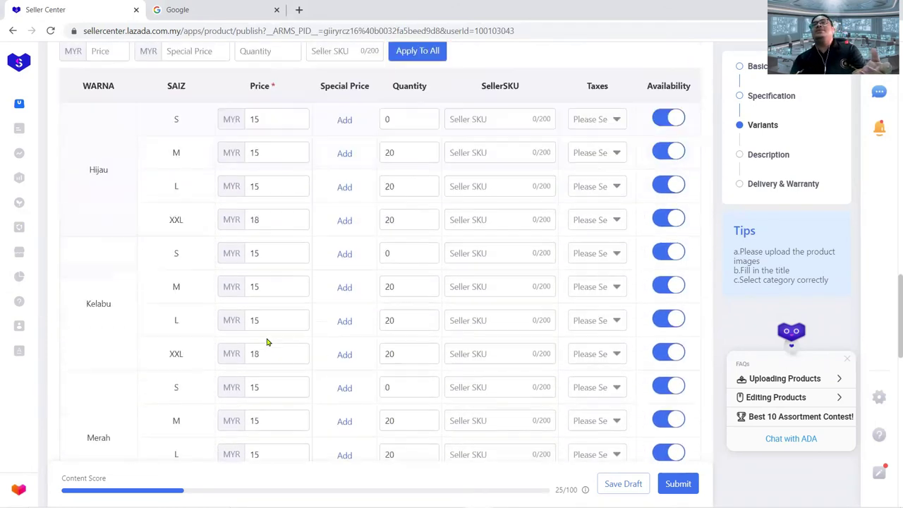
scroll(267, 342, up, 1)
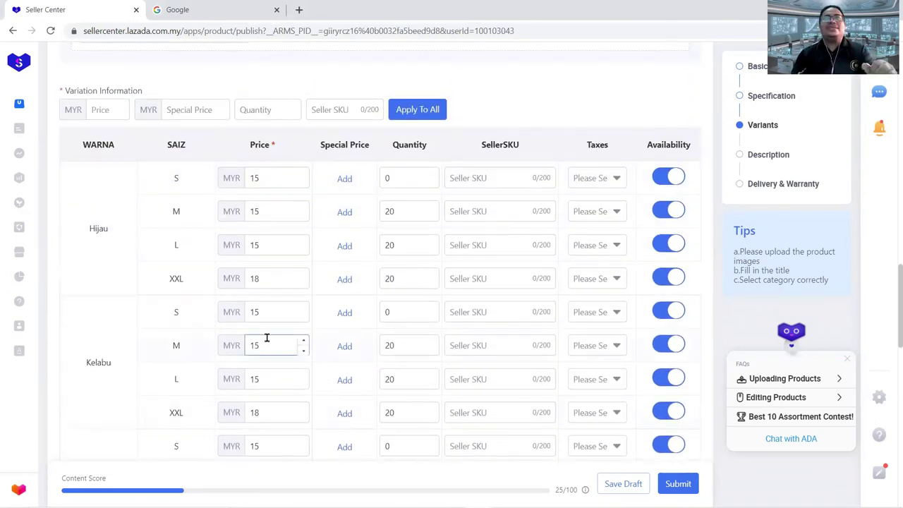
scroll(267, 339, down, 1)
scroll(266, 343, down, 2)
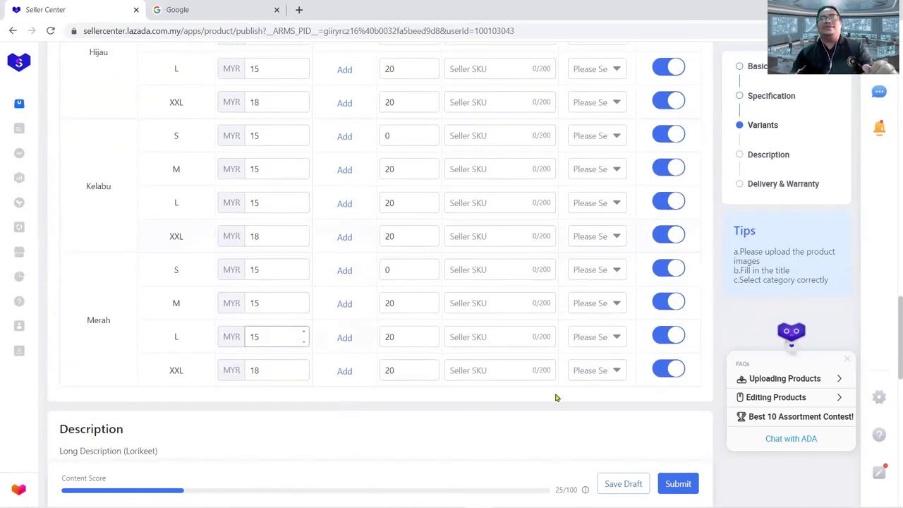